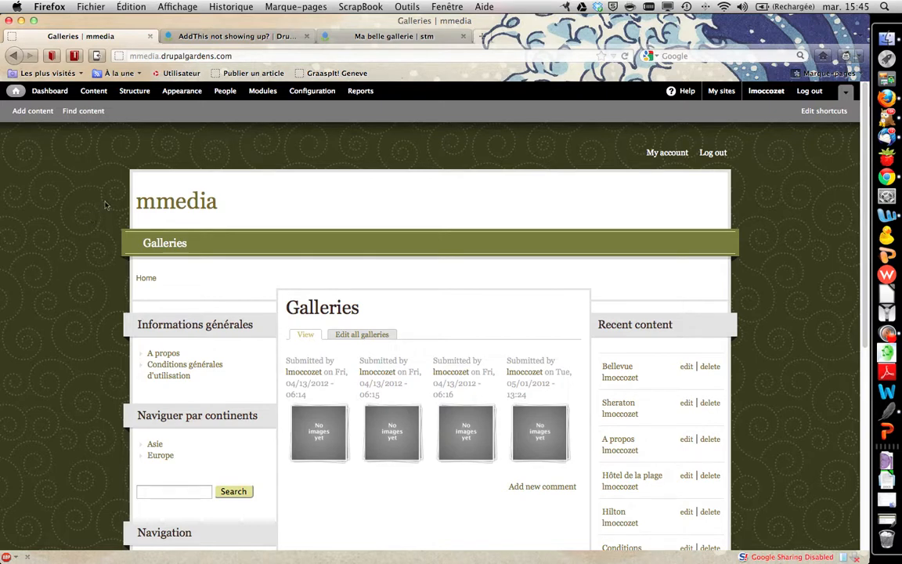
Open the site's module list, collapse the Core group and review the modules under Other, including AddThis
click(262, 92)
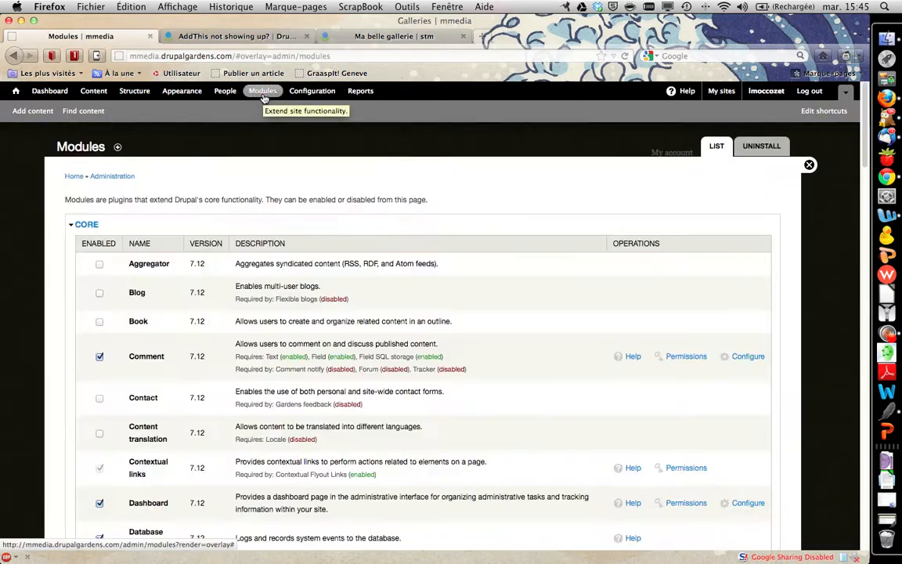
click(85, 225)
scroll(188, 304, down, 1)
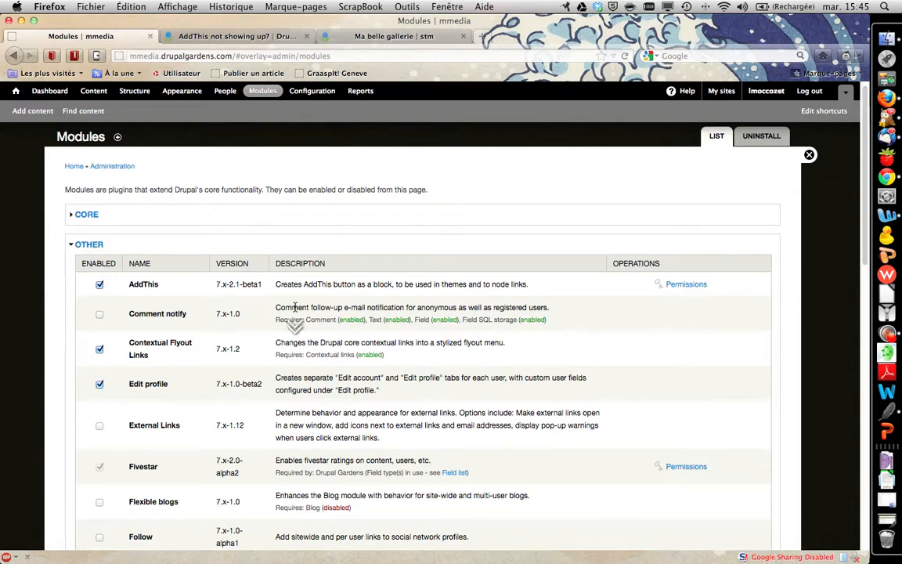
scroll(296, 321, down, 5)
scroll(296, 315, down, 2)
scroll(296, 315, up, 8)
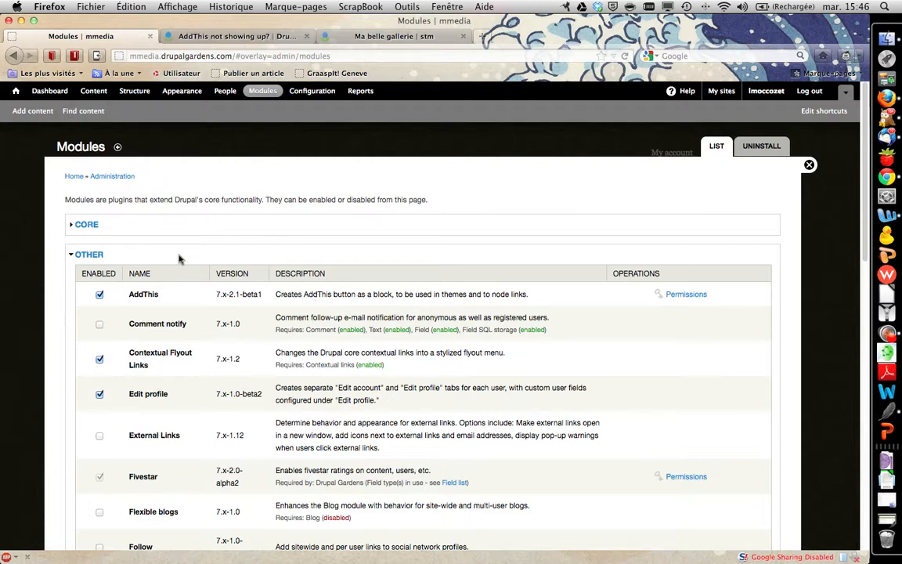
Open the Hôtel content type for editing and check its AddThis settings
click(94, 93)
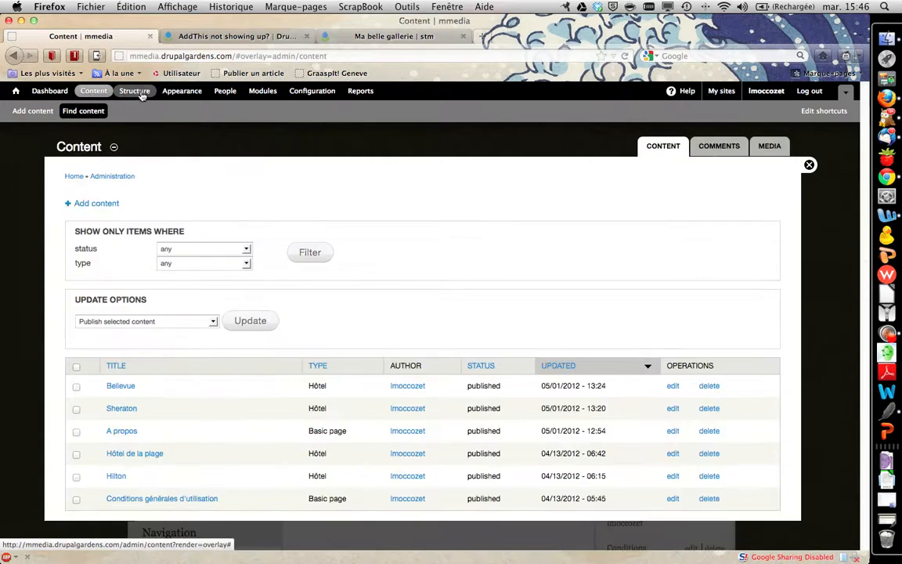
click(139, 94)
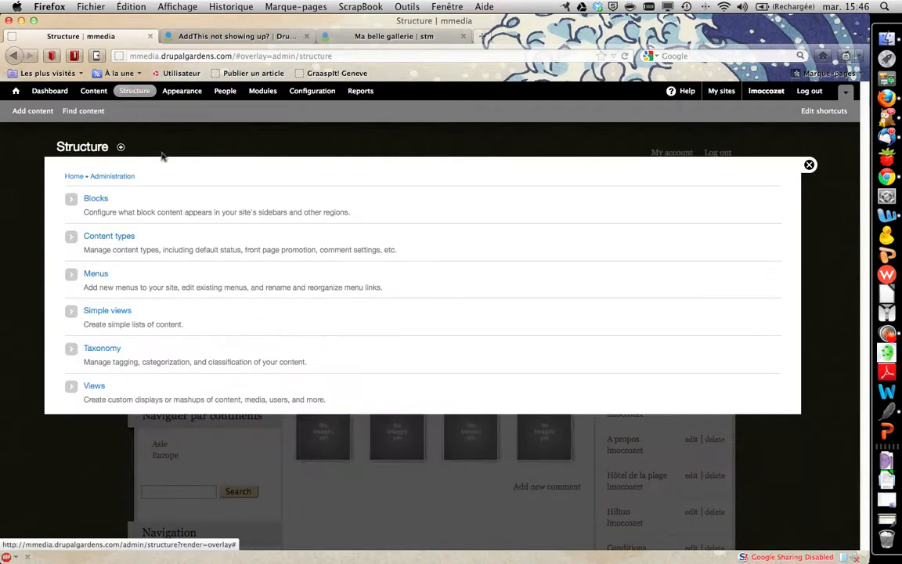
click(123, 237)
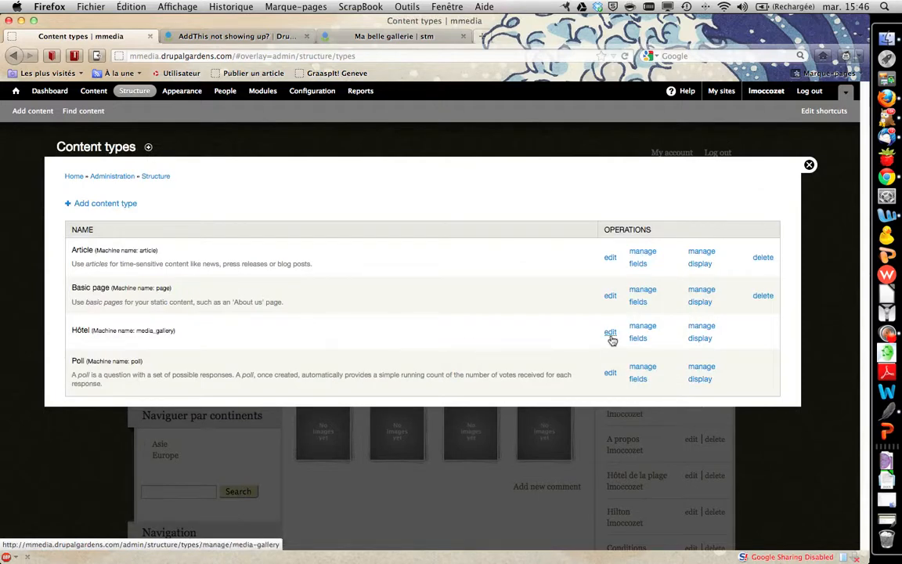
click(610, 334)
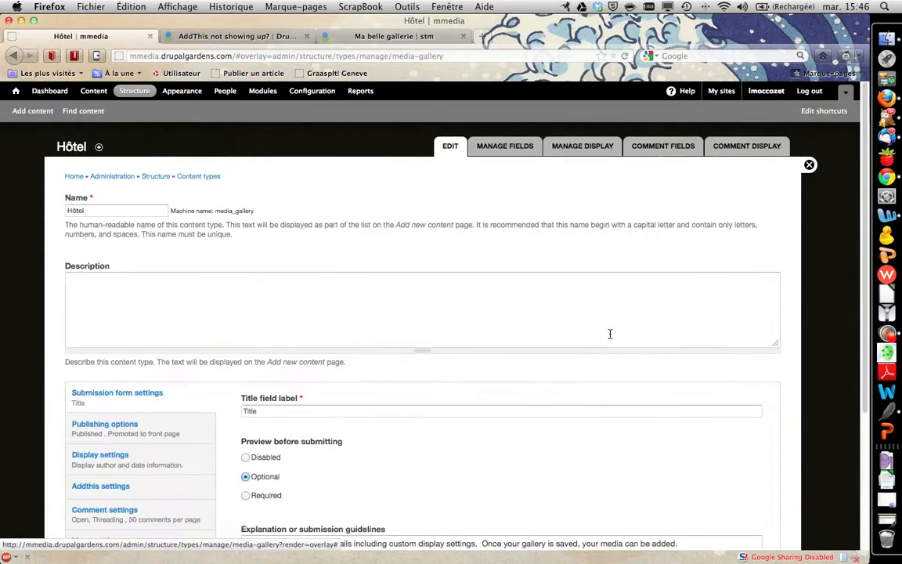
middle_click(431, 378)
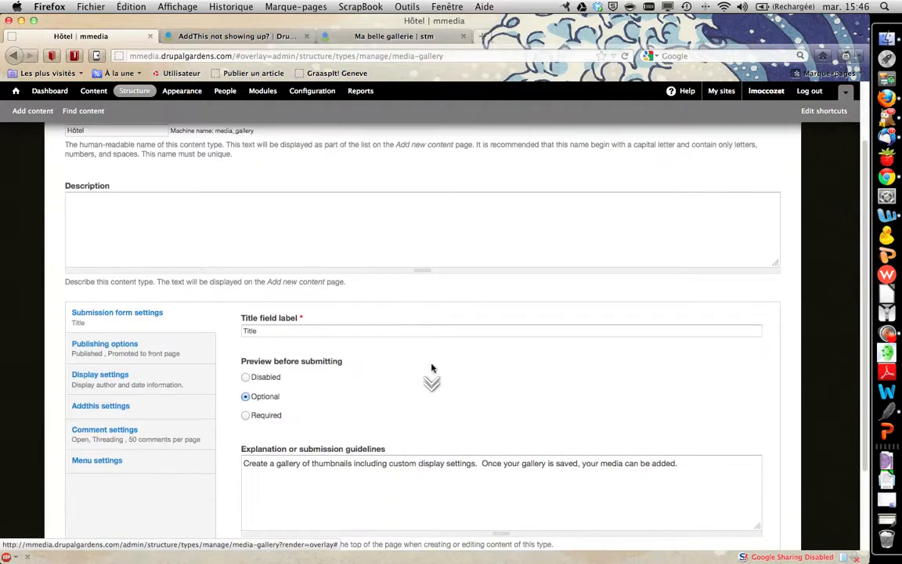
click(111, 407)
click(110, 406)
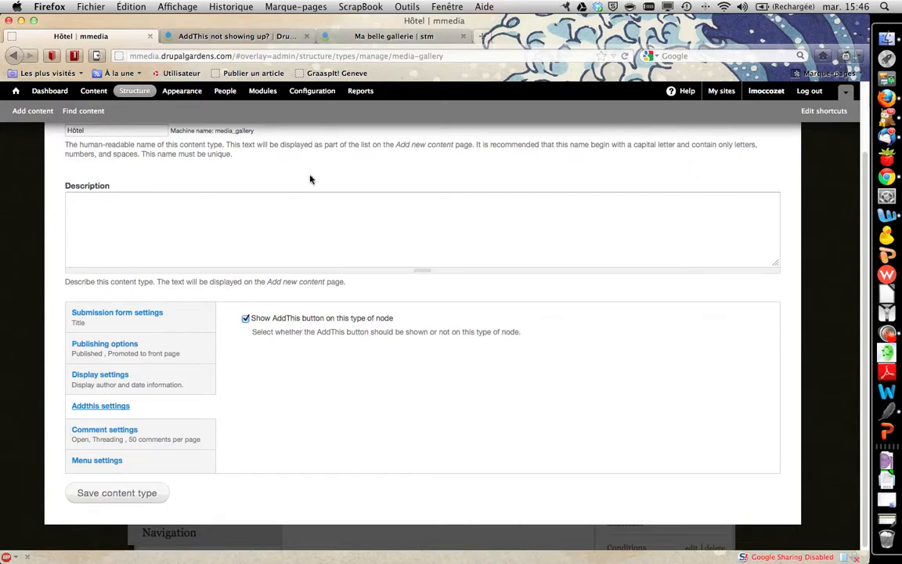
Open the AddThis system configuration and enable Display on node pages
click(315, 92)
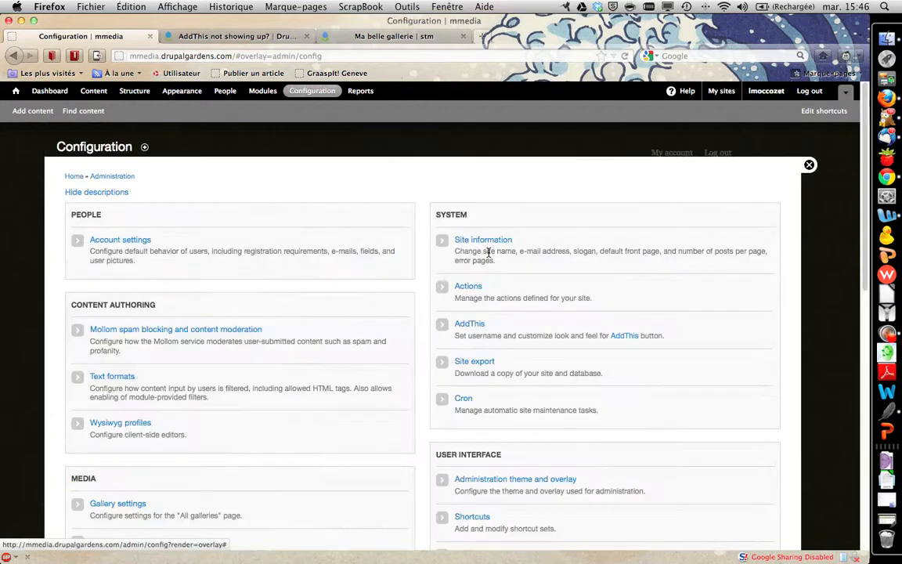
click(475, 325)
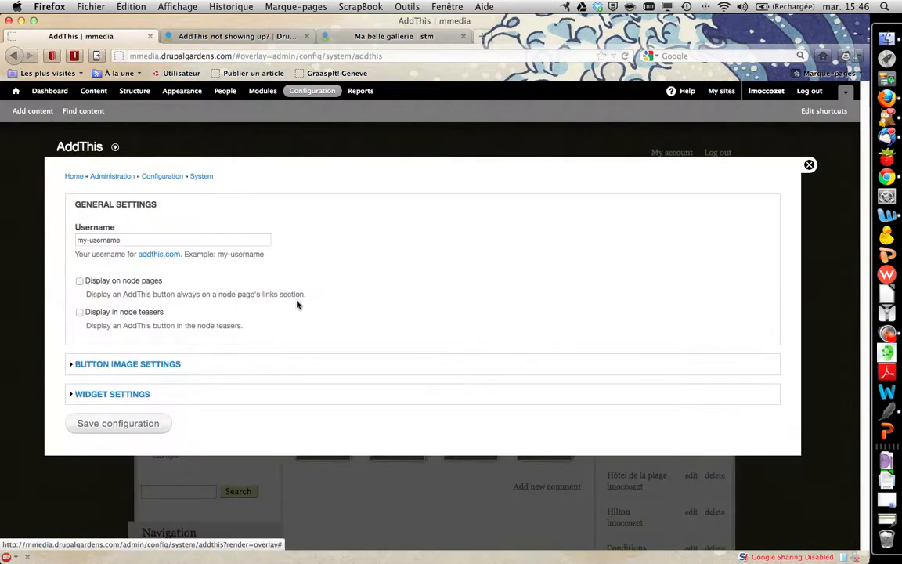
click(79, 280)
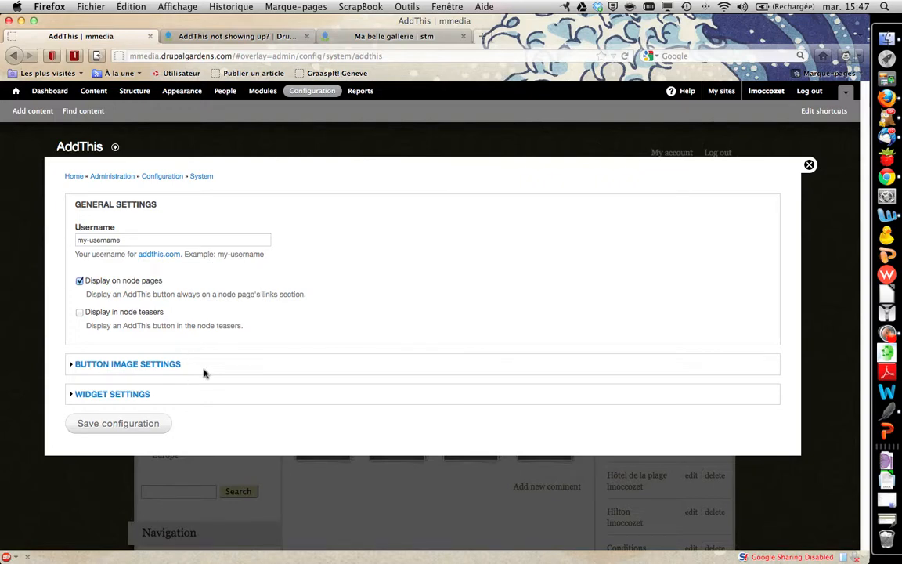
Expand and examine the AddThis button image settings and widget settings, including the list of sharing options
click(139, 367)
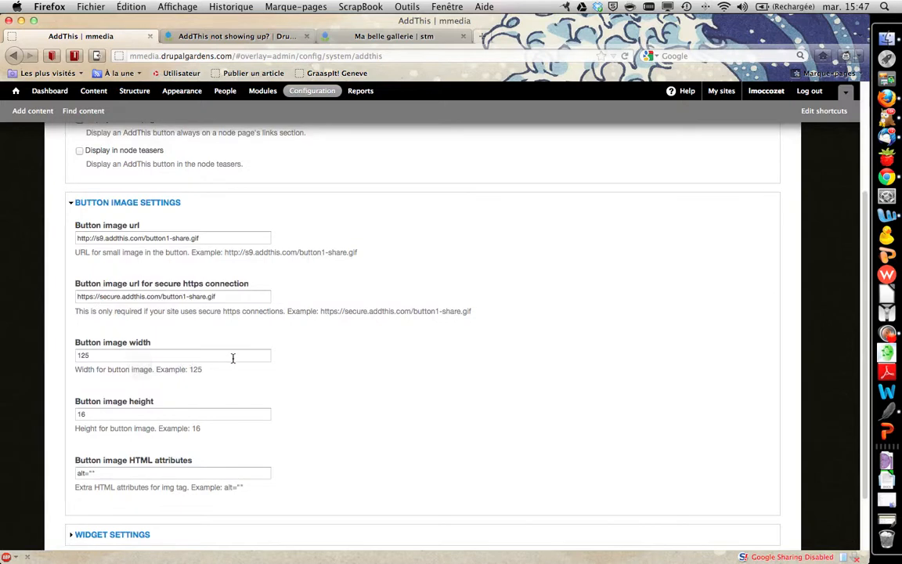
scroll(234, 362, up, 2)
scroll(233, 361, down, 3)
scroll(232, 359, down, 1)
scroll(233, 359, up, 1)
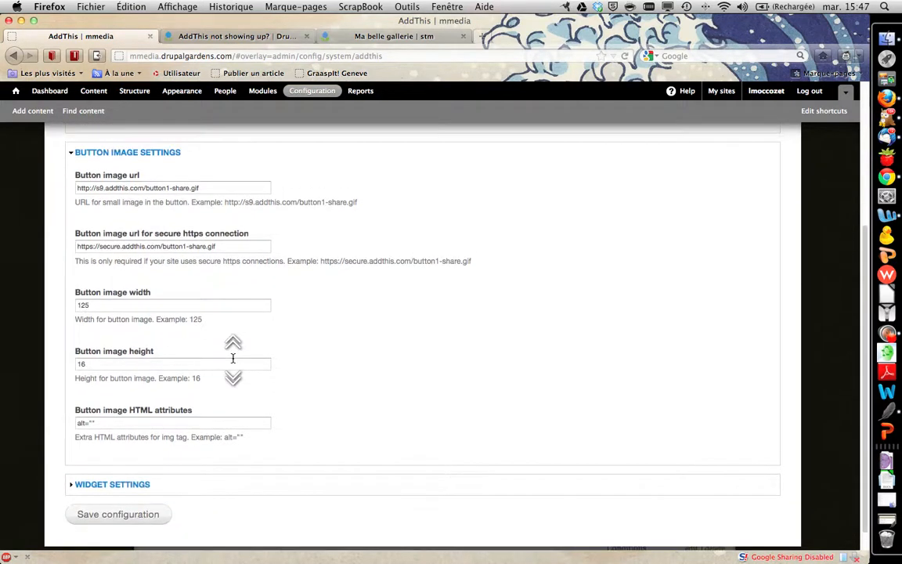
click(123, 486)
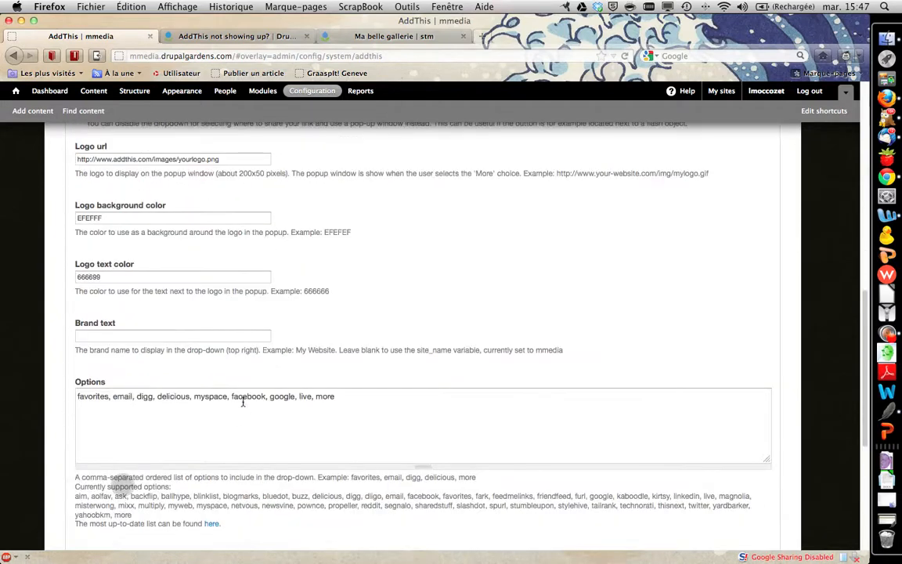
scroll(208, 361, up, 2)
scroll(208, 360, up, 3)
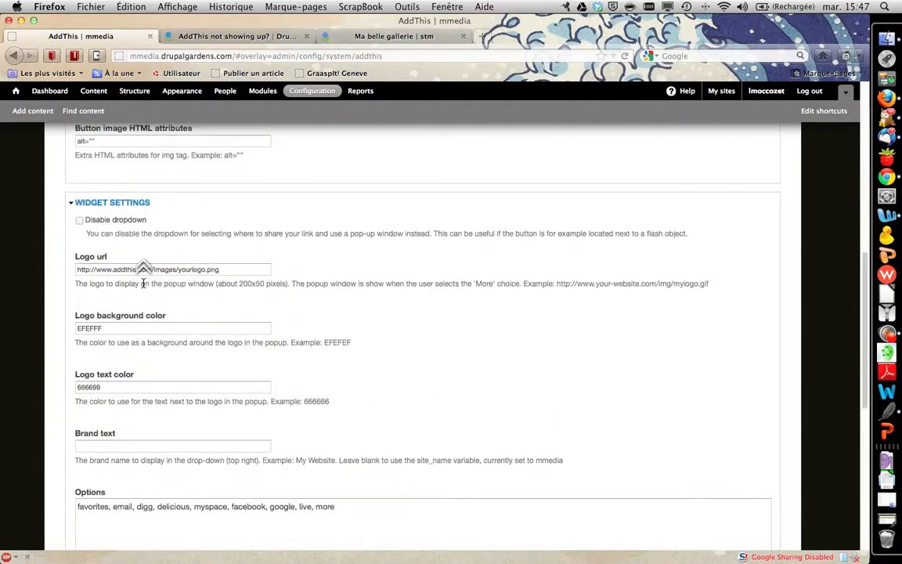
scroll(141, 266, up, 2)
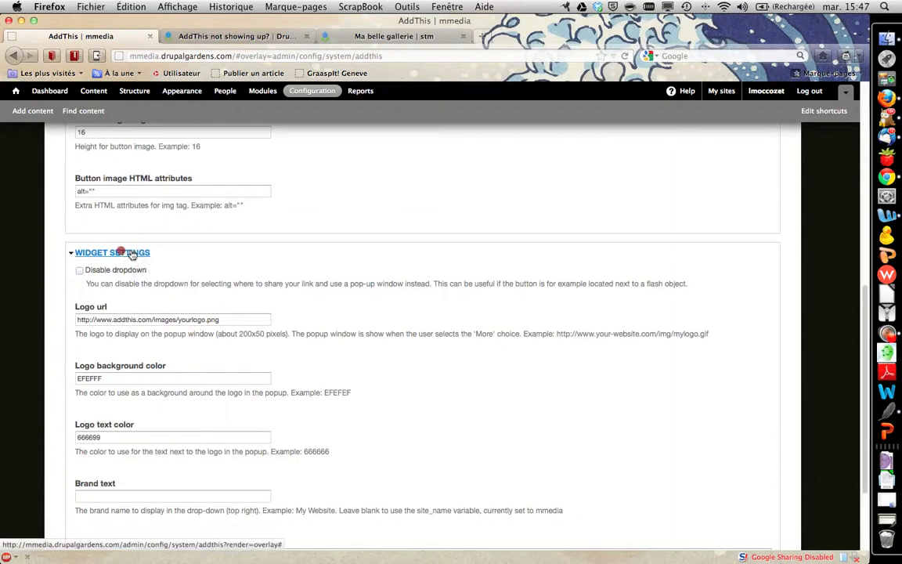
Collapse the widget and button image settings and save the AddThis configuration
click(119, 253)
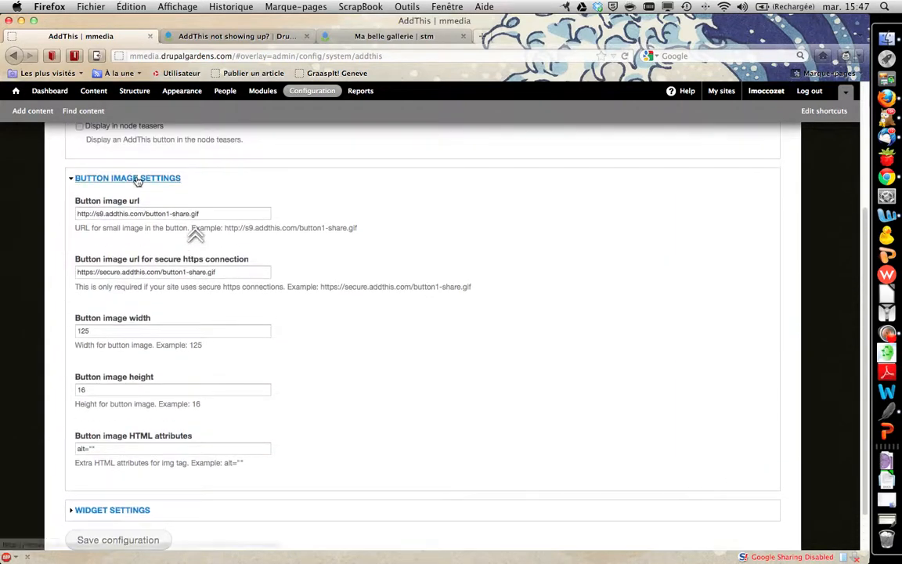
click(124, 178)
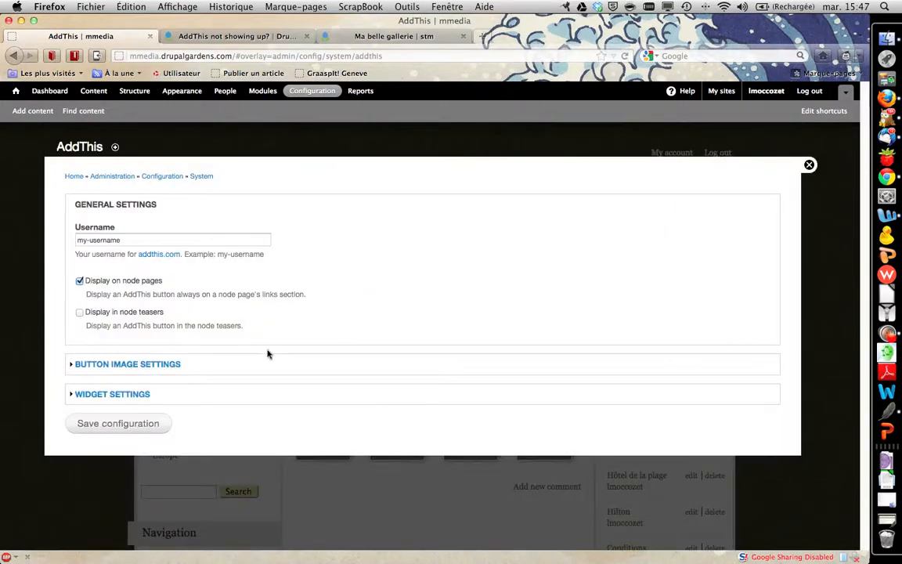
click(115, 425)
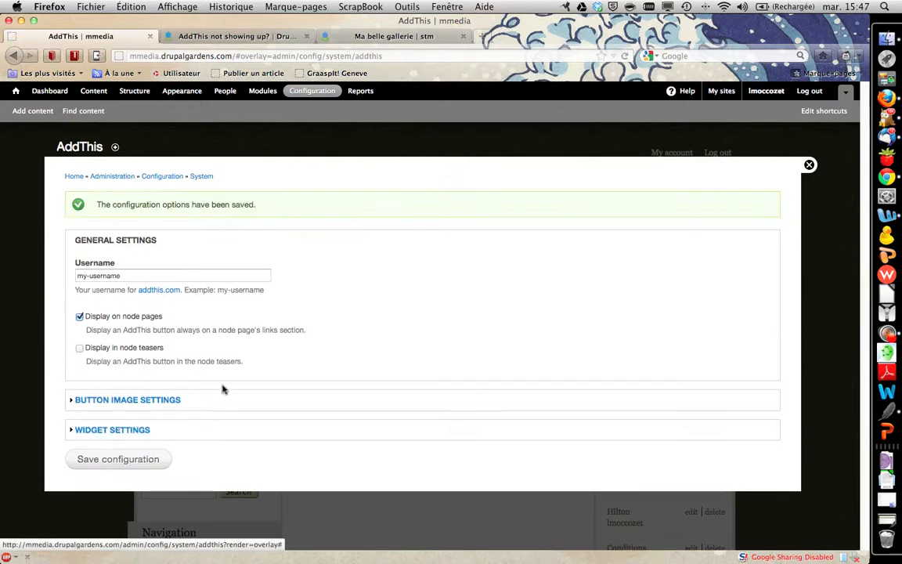
Check in the People permissions which user roles may administer and view the AddThis widget
click(225, 91)
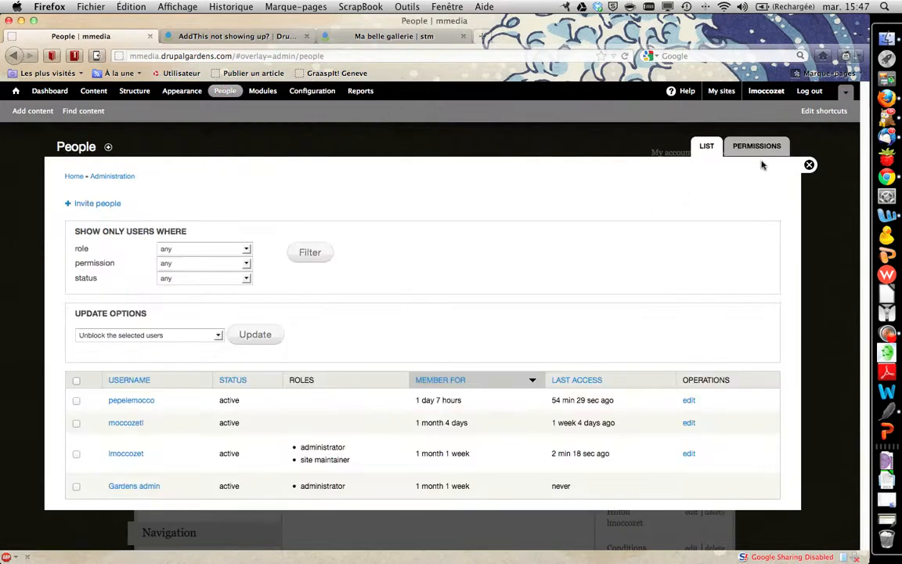
click(757, 148)
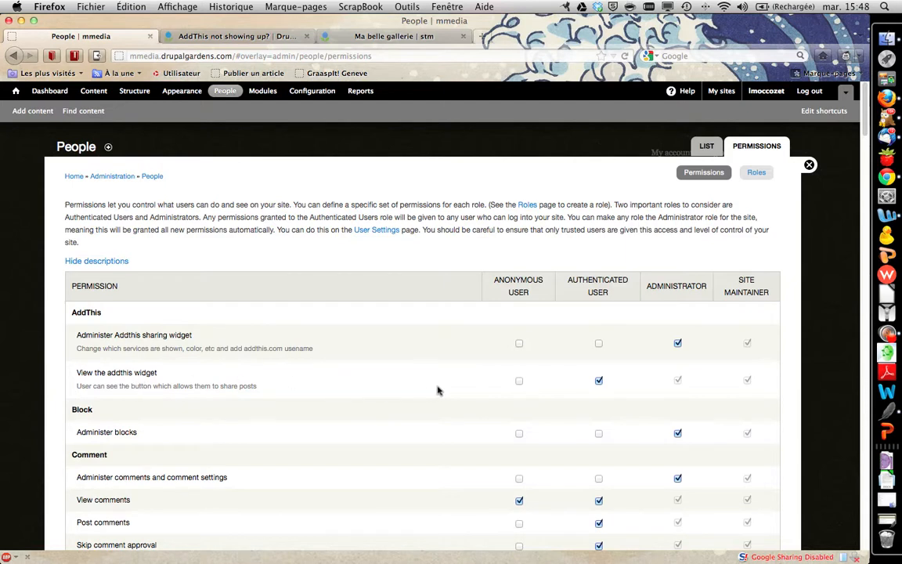
click(519, 382)
click(519, 381)
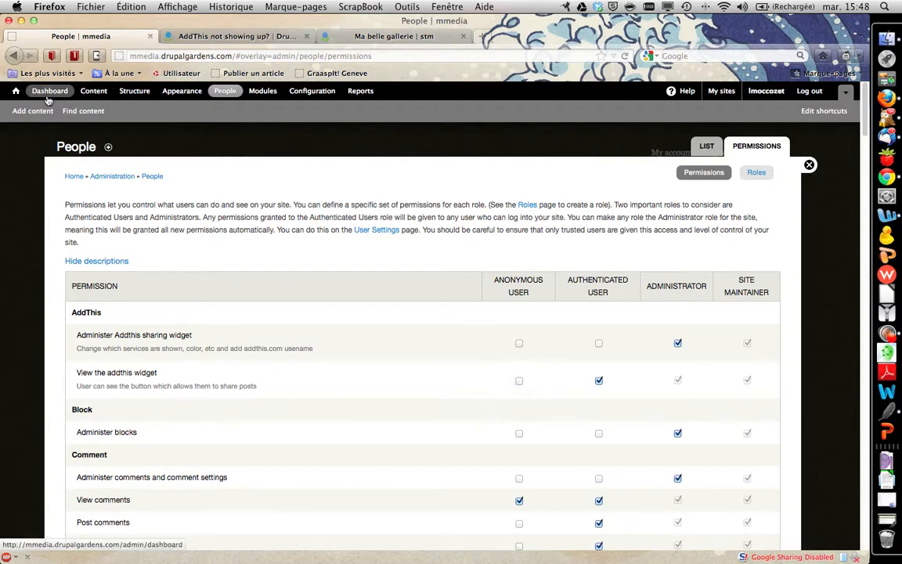
Return to the site's home page, open the Sheraton gallery and display its AddThis sharing options
click(15, 93)
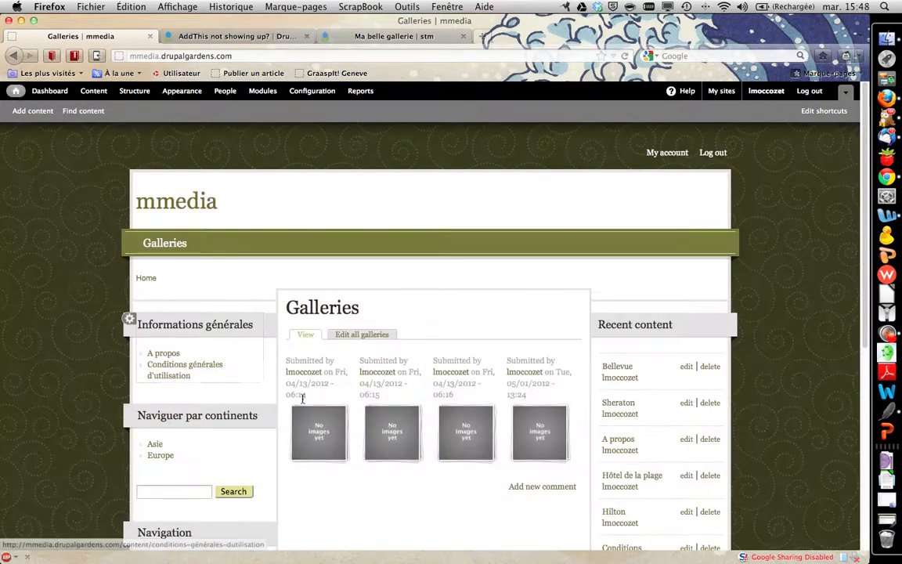
scroll(311, 447, down, 2)
scroll(312, 447, down, 2)
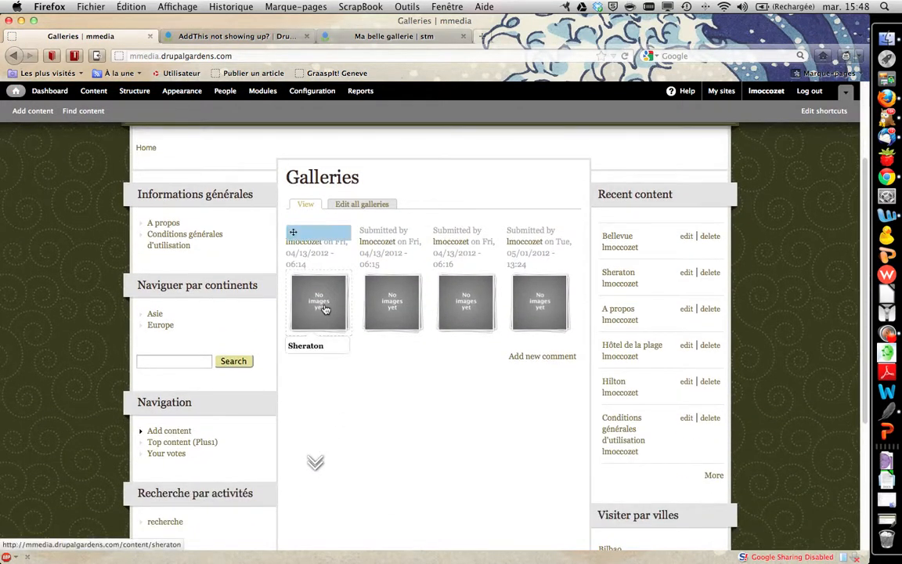
click(323, 307)
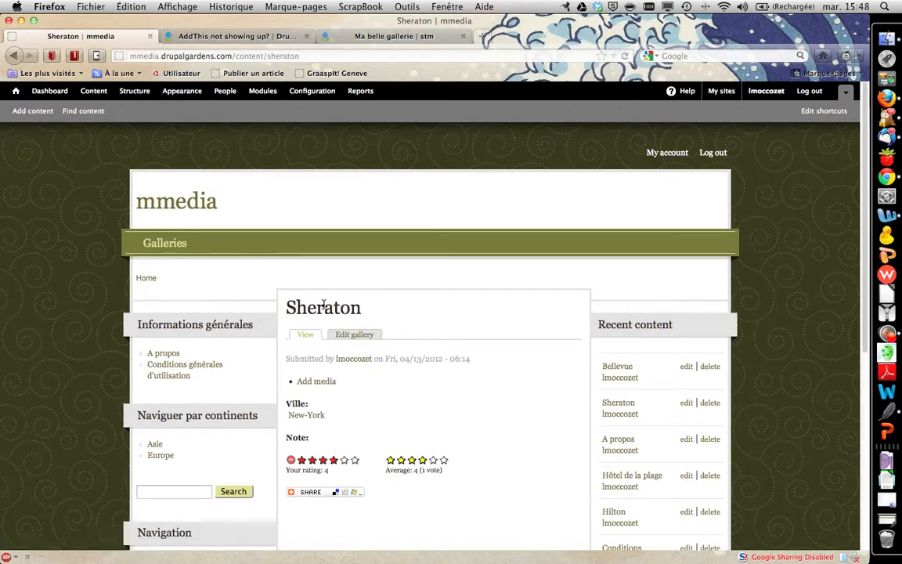
mouse_move(343, 499)
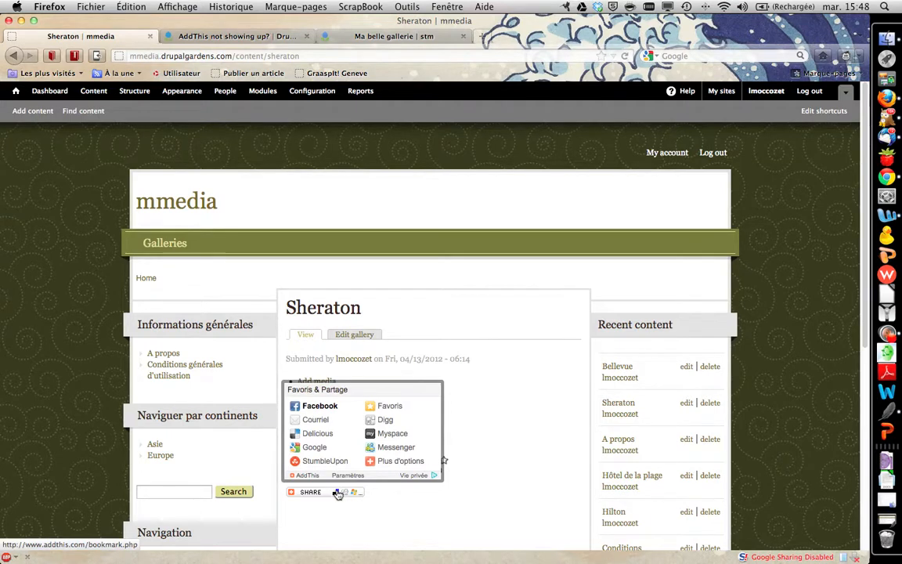
scroll(338, 495, down, 3)
mouse_move(333, 395)
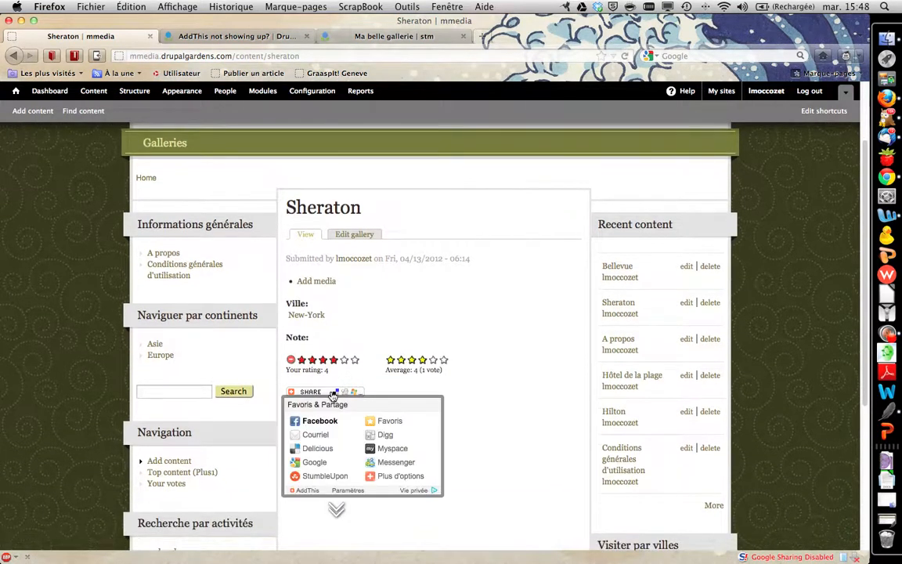